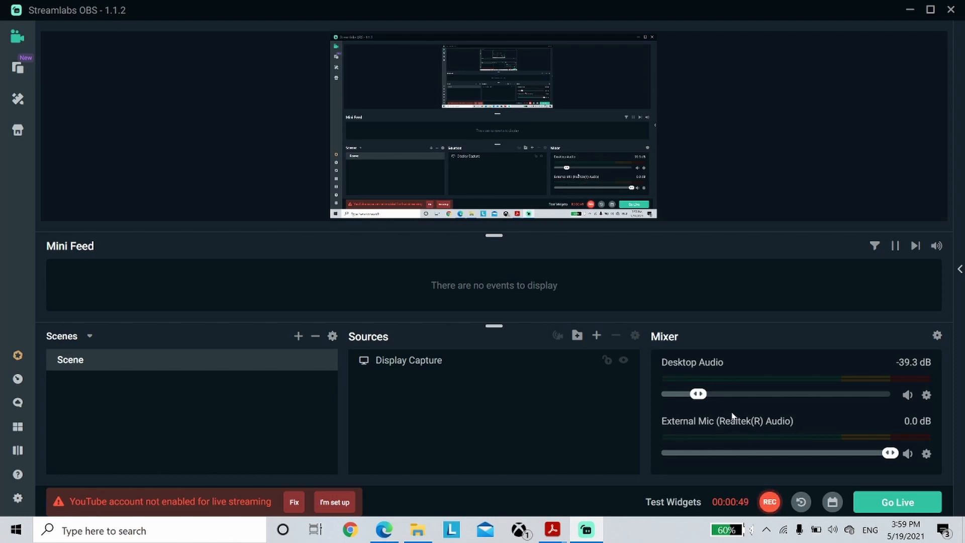
Switch to Microsoft Edge, replace the open tabs with a blank one and search the web for "msi afterburner".
click(384, 530)
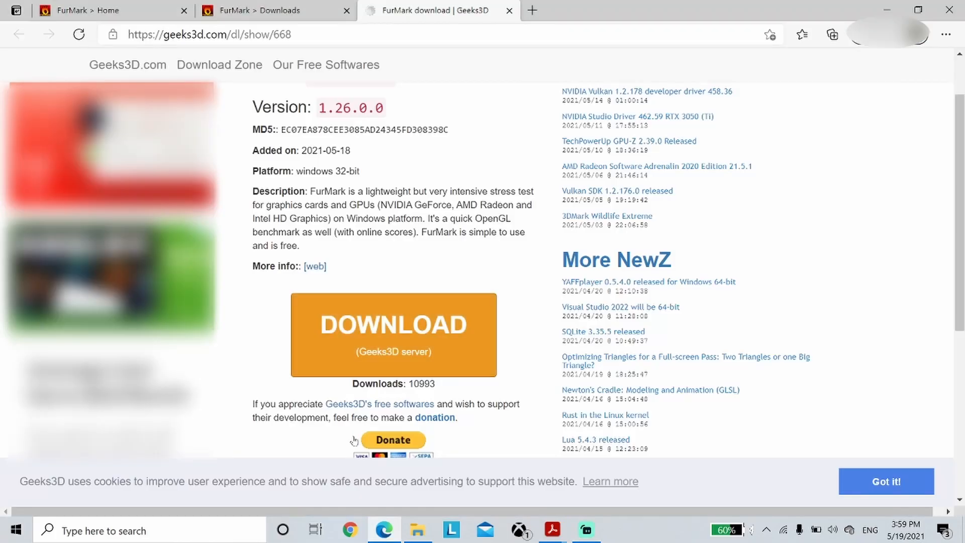
click(207, 10)
click(184, 10)
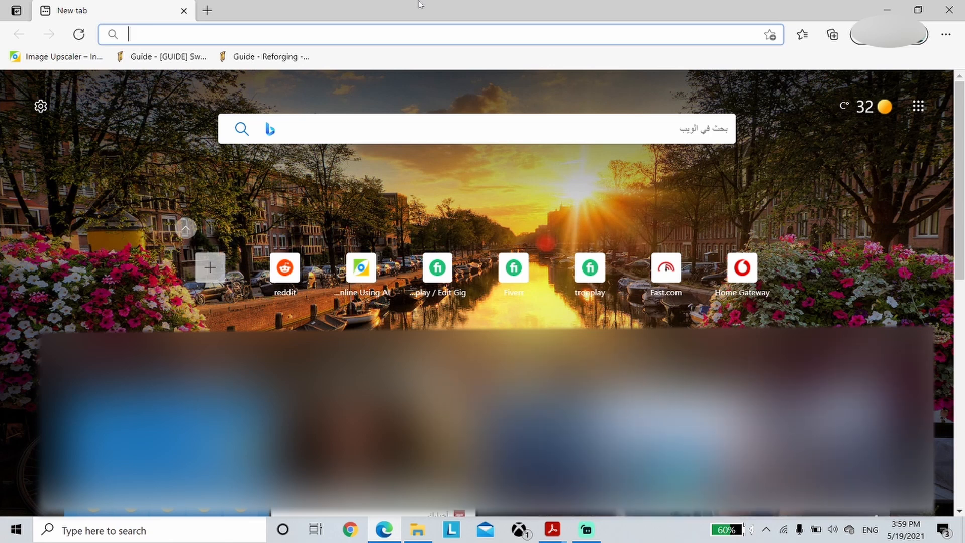
text(msi afterbu)
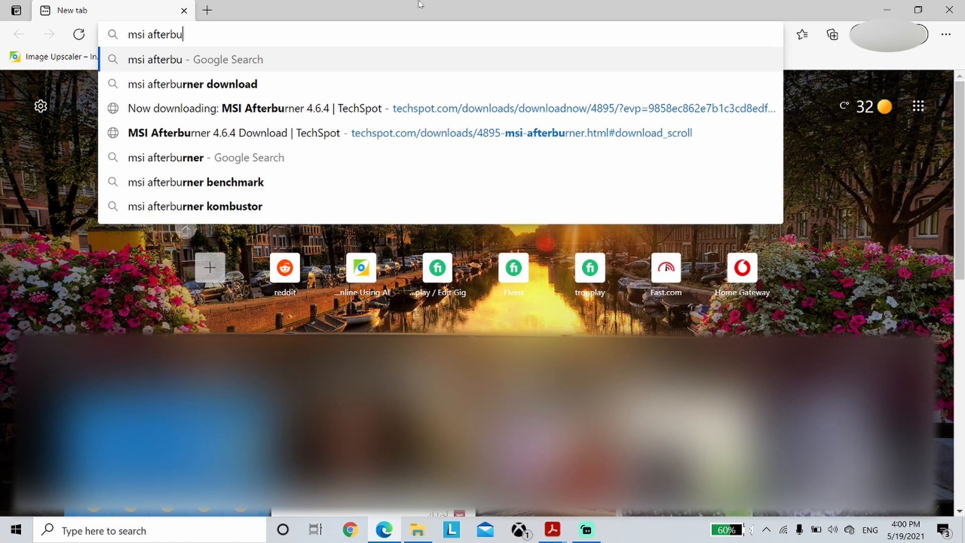
key(Down)
key(Down)
key(Down)
key(Down)
key(Return)
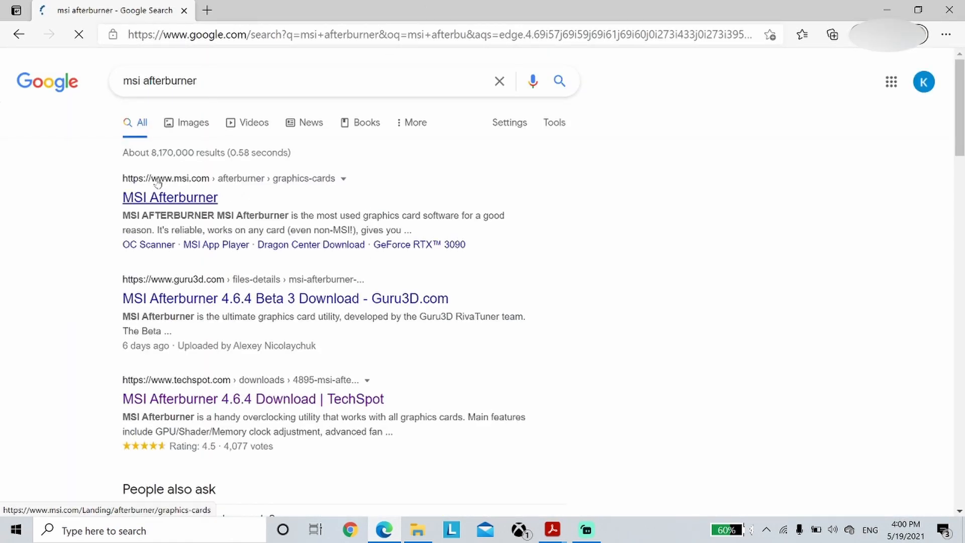
Open the Guru3D search result for the MSI Afterburner 4.6.4 Beta 3 download.
click(146, 175)
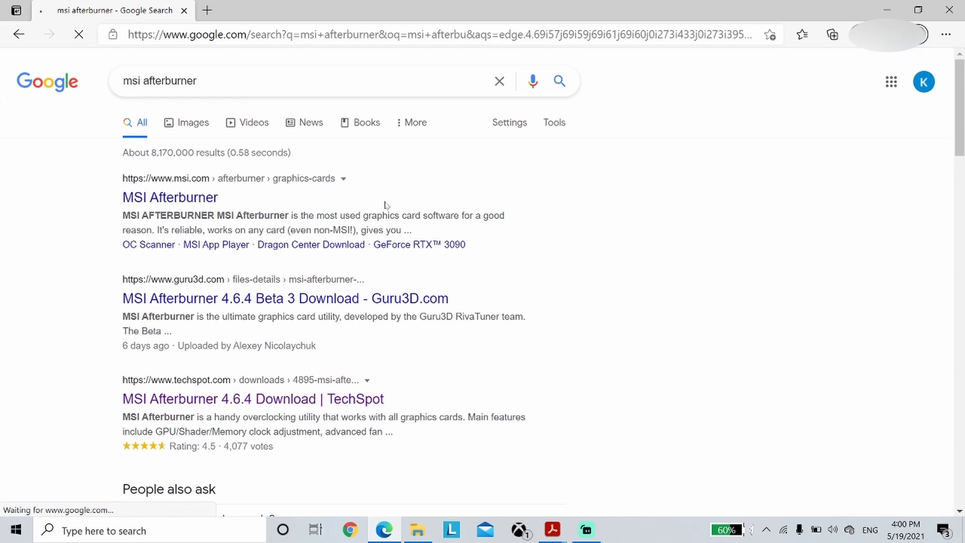
scroll(608, 366, down, 1)
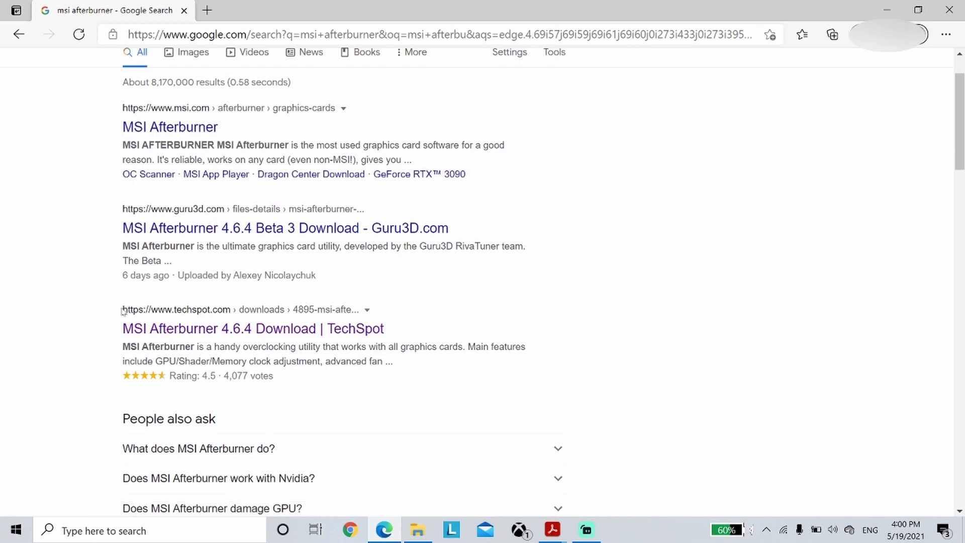
drag(121, 228, 216, 211)
click(216, 215)
click(15, 37)
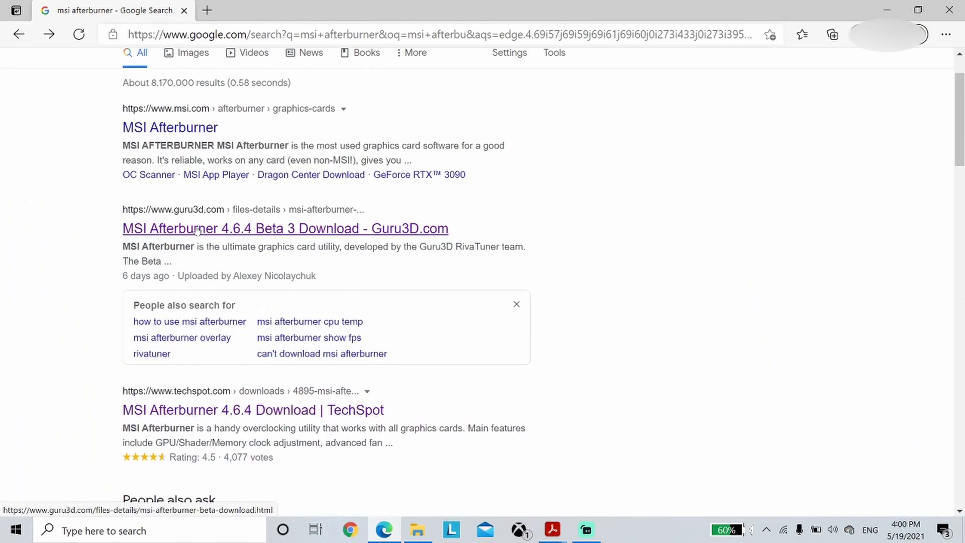
click(358, 226)
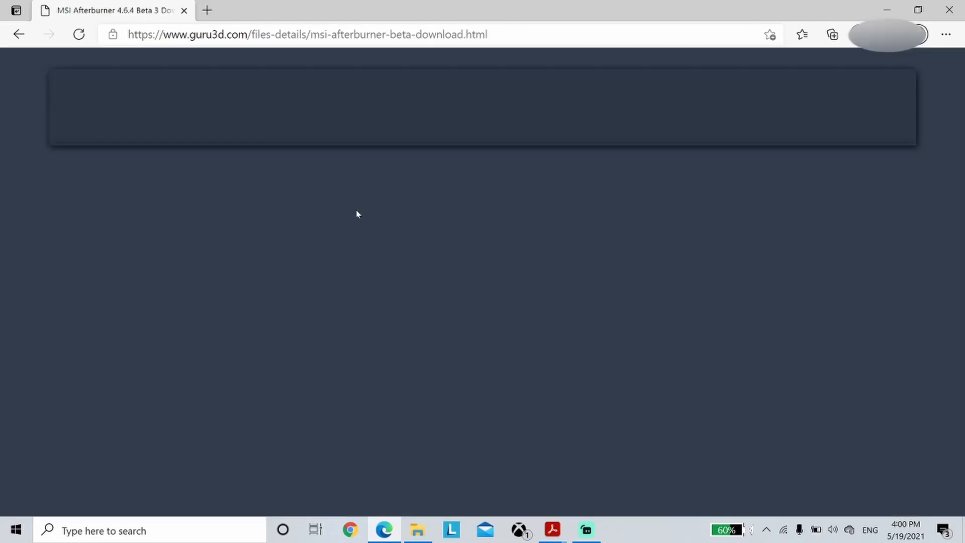
Start the MSI Afterburner 4.6.3 Stable (Final) download from the page's Download Locations and cancel the transfer.
scroll(391, 323, down, 10)
scroll(391, 323, down, 15)
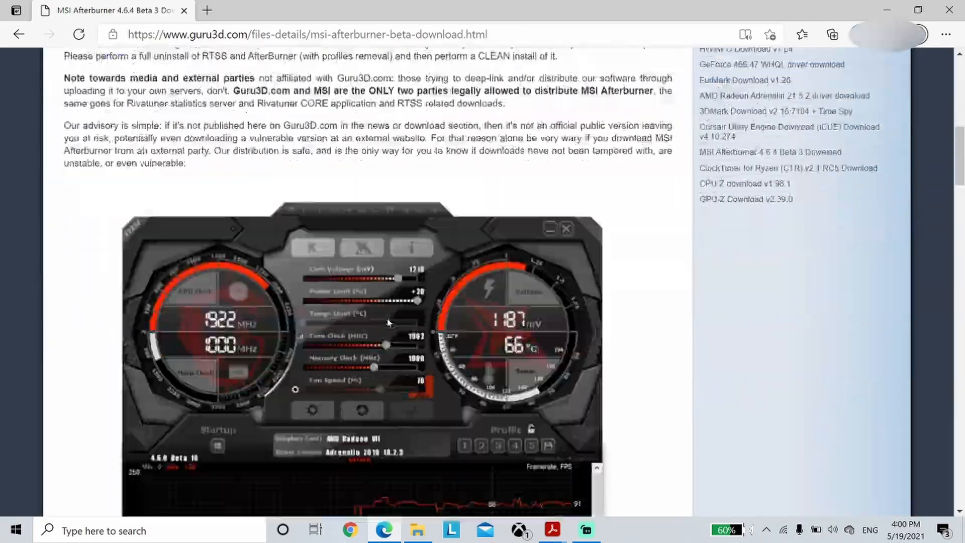
scroll(309, 354, down, 20)
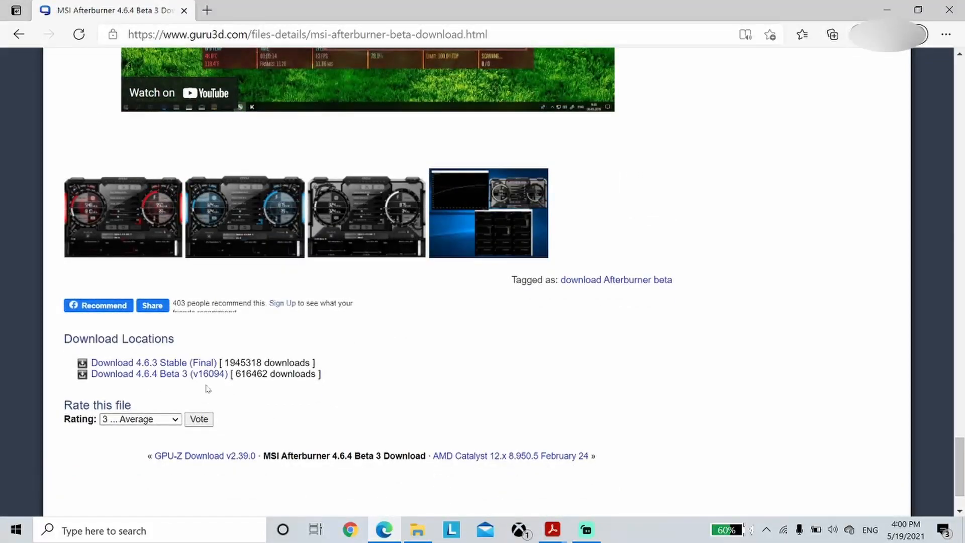
click(167, 365)
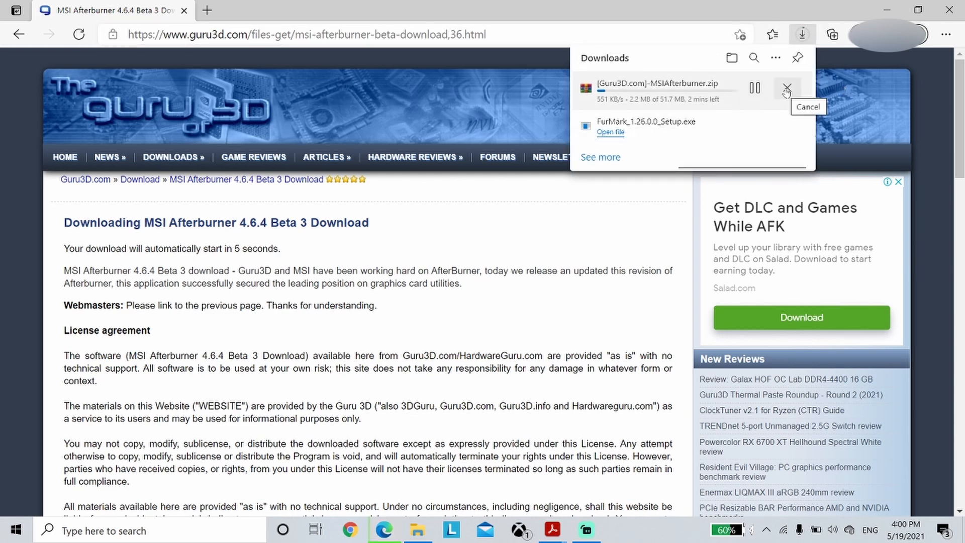
click(786, 89)
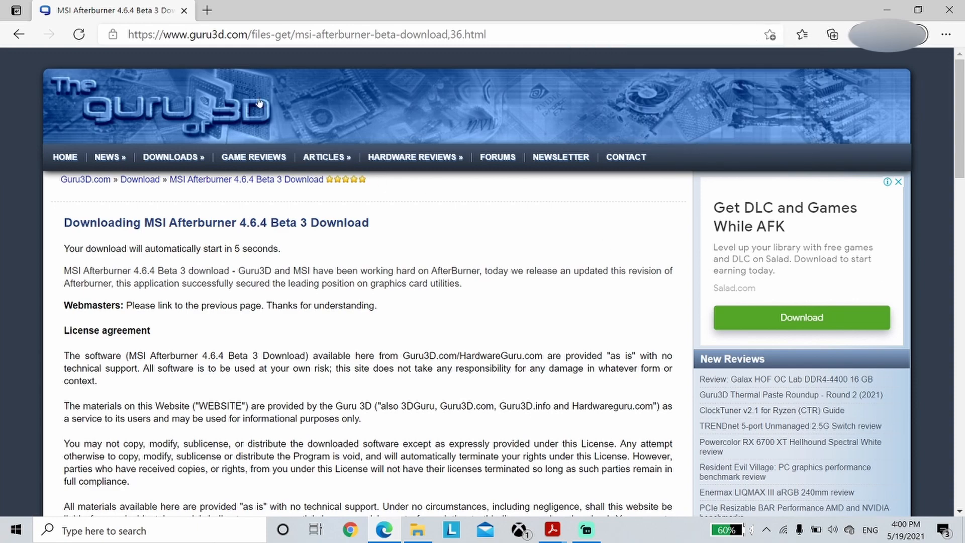
Search for "furmark" in a new tab and open the FurMark downloads page from its Geeks3D home page.
click(206, 10)
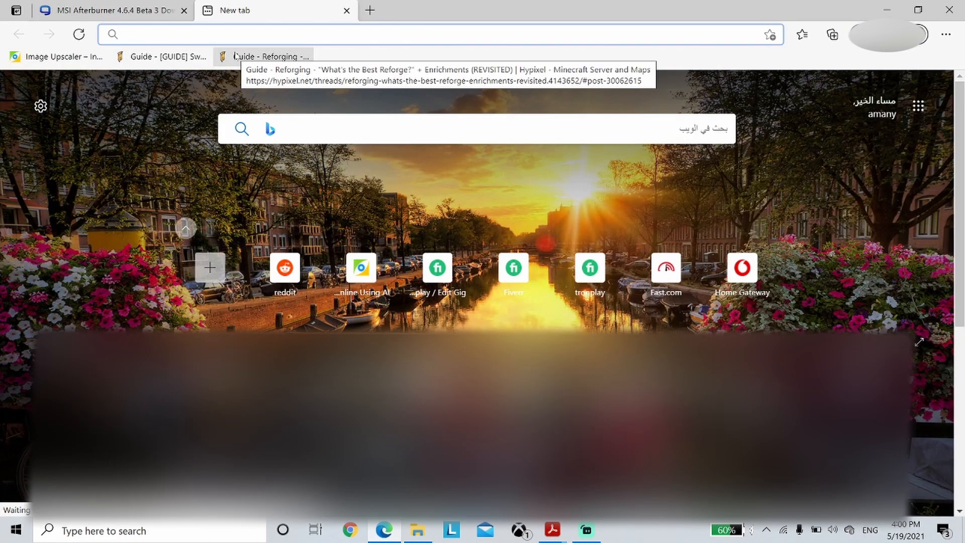
text(furmar)
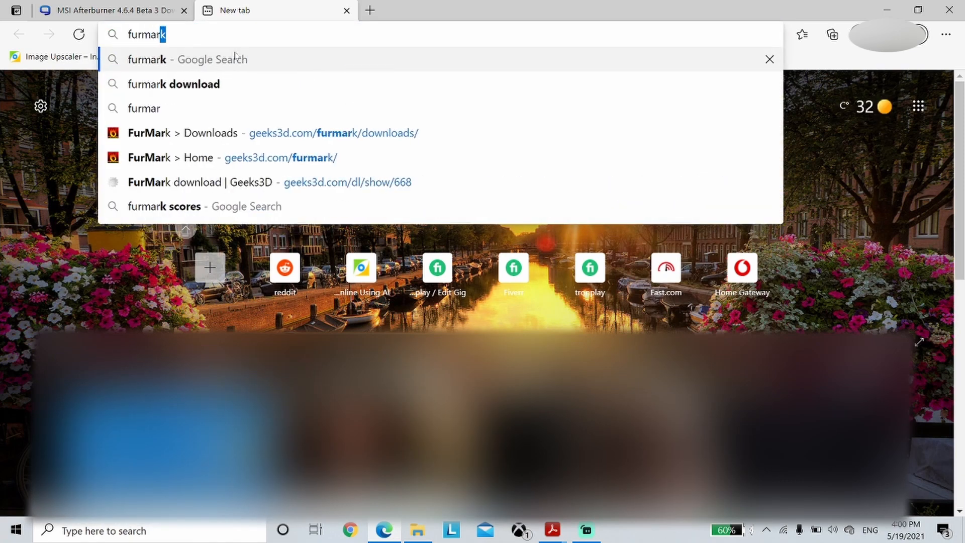
key(Return)
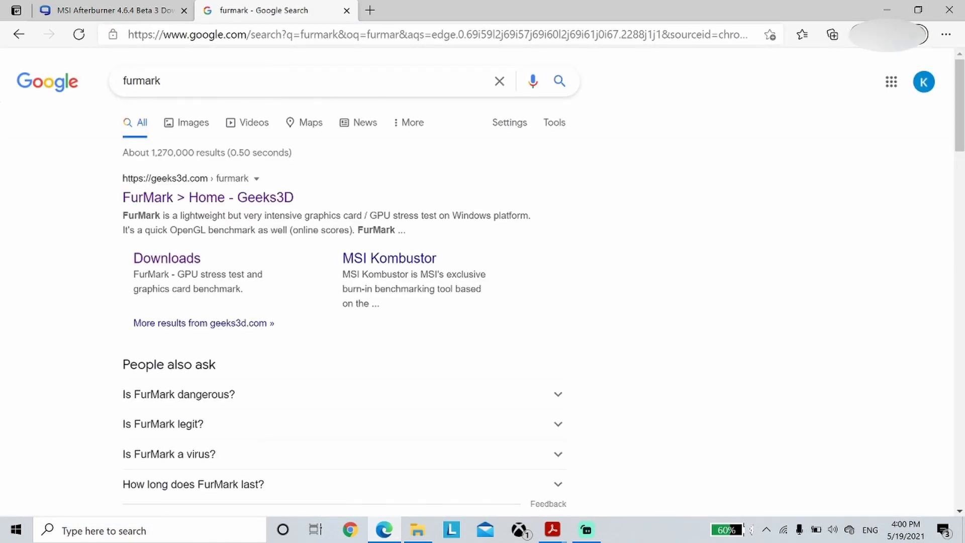
click(201, 201)
scroll(452, 211, down, 7)
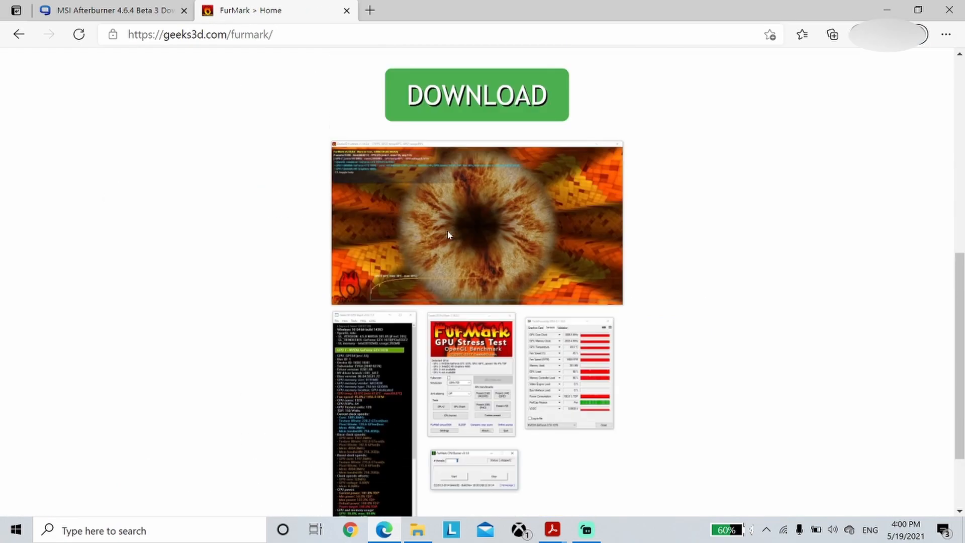
scroll(489, 209, up, 2)
click(488, 209)
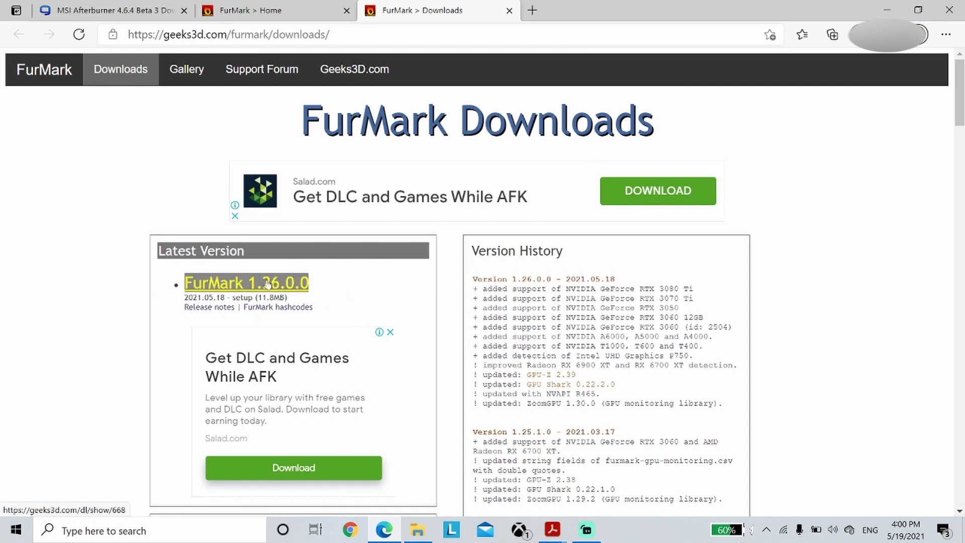
Start the FurMark 1.26.0.0 installer download from the Geeks3D server and cancel the duplicate transfer.
click(285, 285)
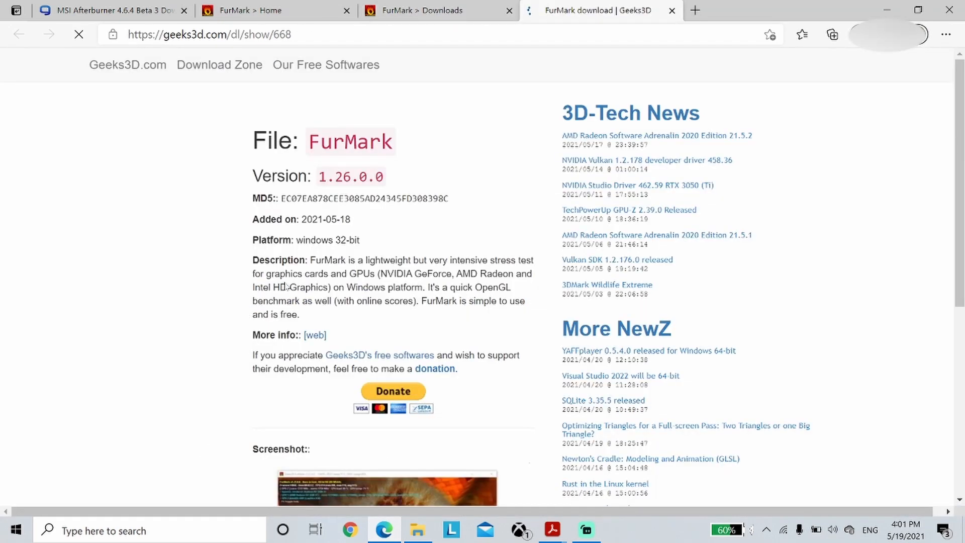
scroll(363, 297, down, 4)
scroll(546, 285, up, 2)
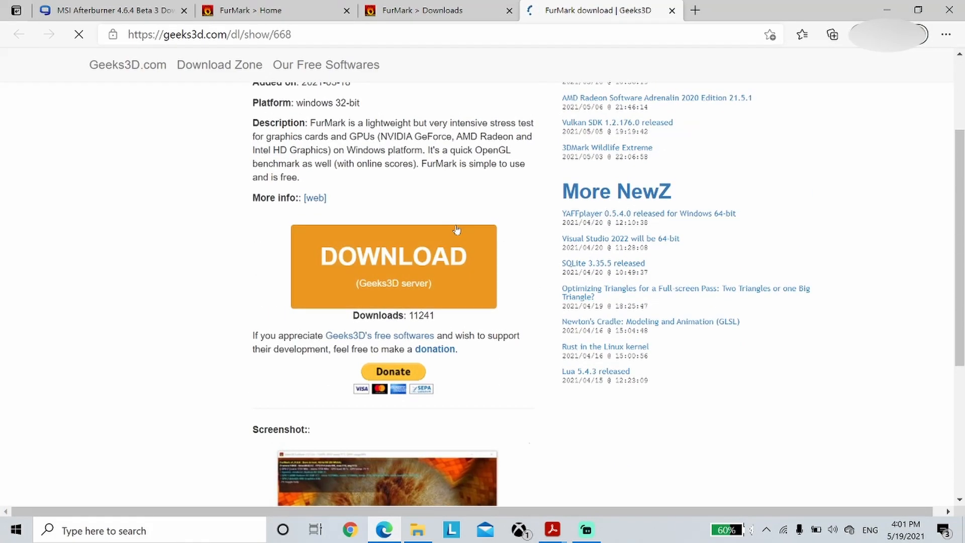
click(375, 280)
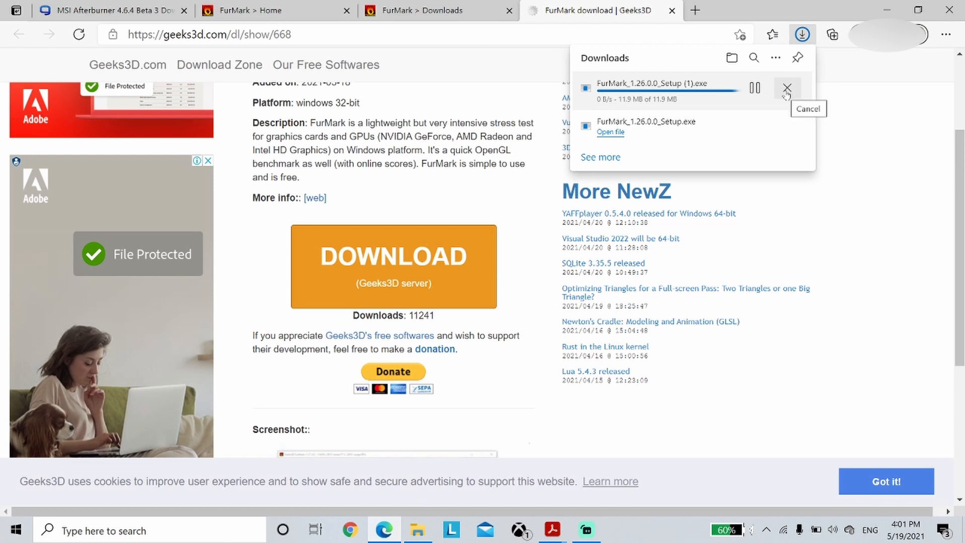
click(787, 89)
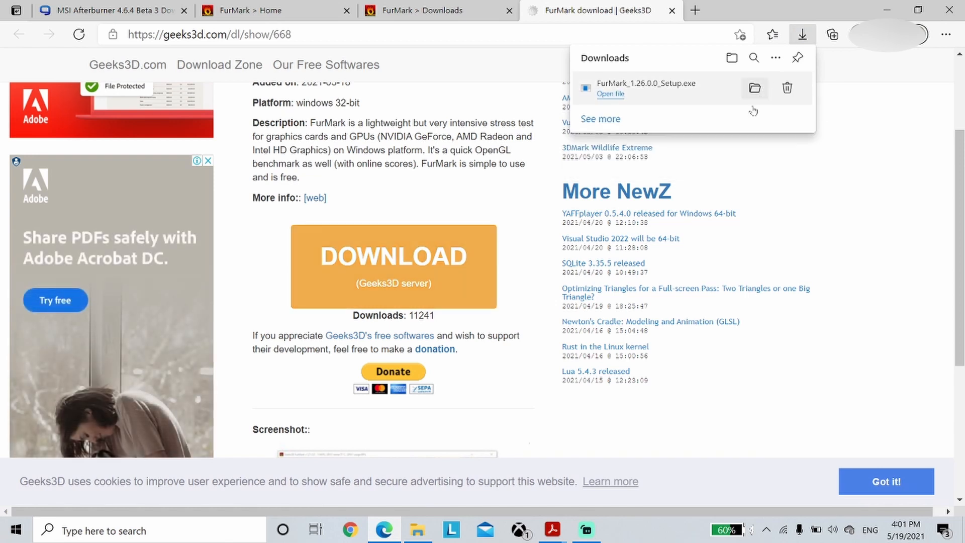
click(694, 93)
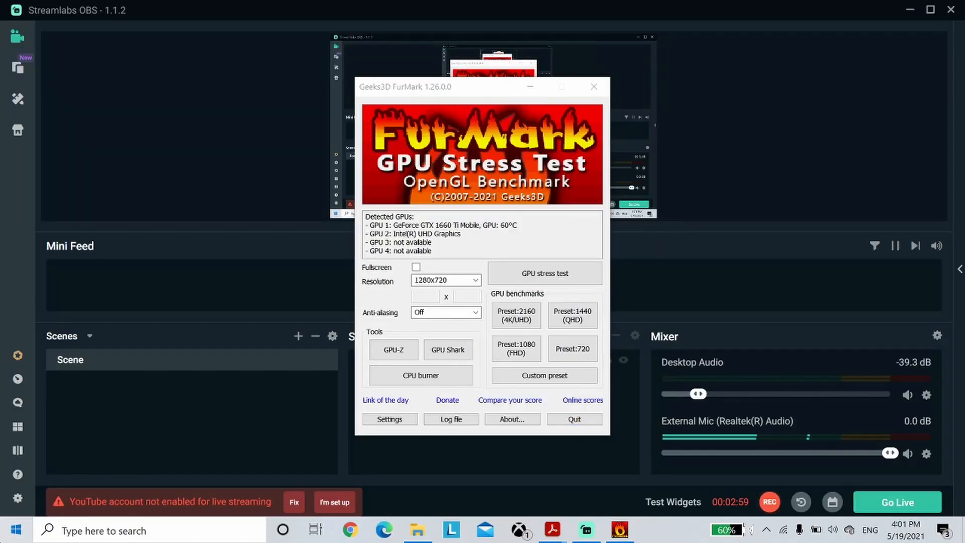
Launch MSI Afterburner by searching Windows for "msi af" and arrange its window beside the FurMark window.
key(super)
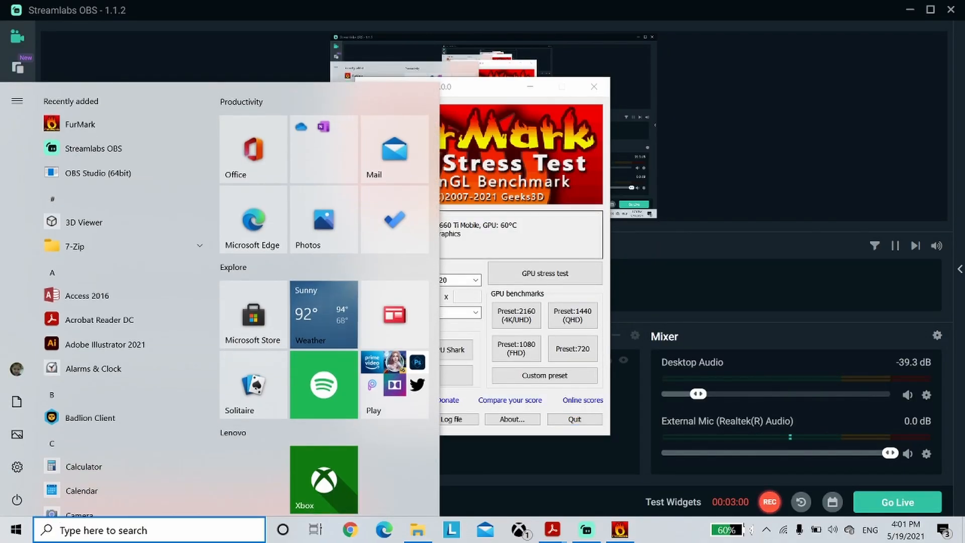
text(m)
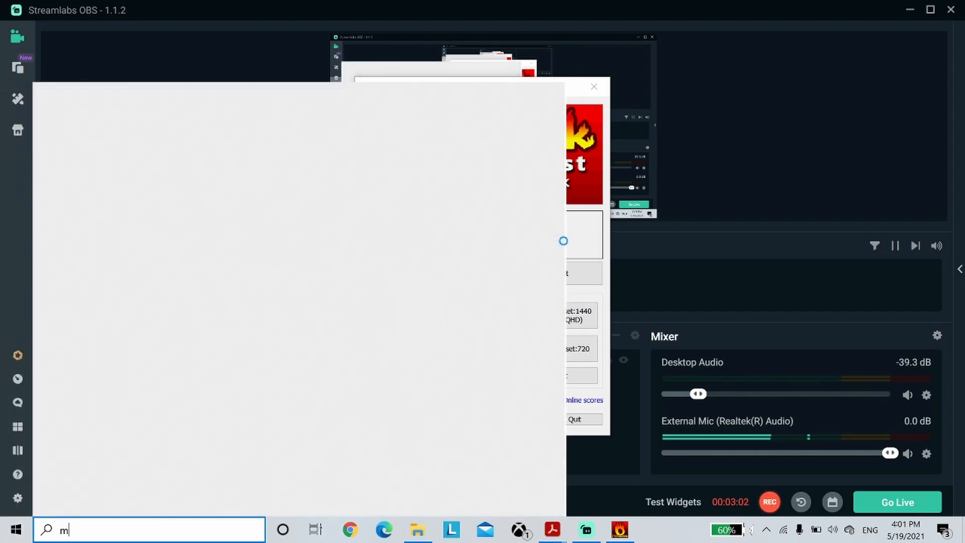
text(si af)
click(322, 325)
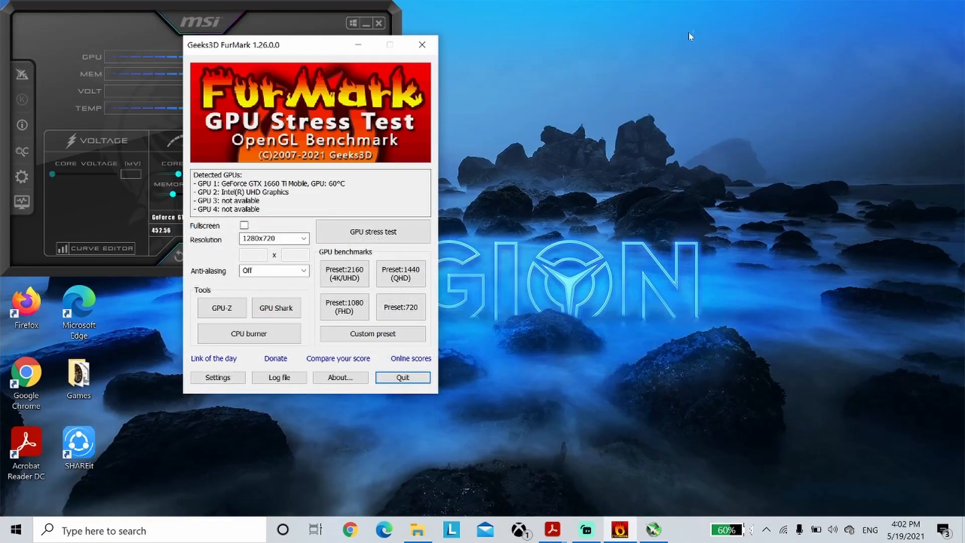
drag(269, 56, 594, 50)
drag(265, 26, 267, 124)
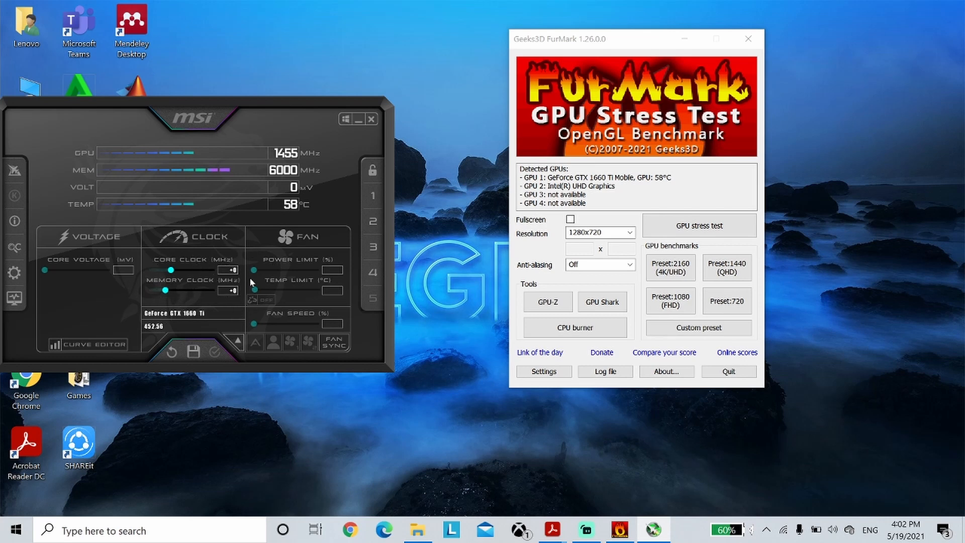
Set FurMark's resolution to 1920x1080 and its anti-aliasing to 8X MSAA.
click(629, 232)
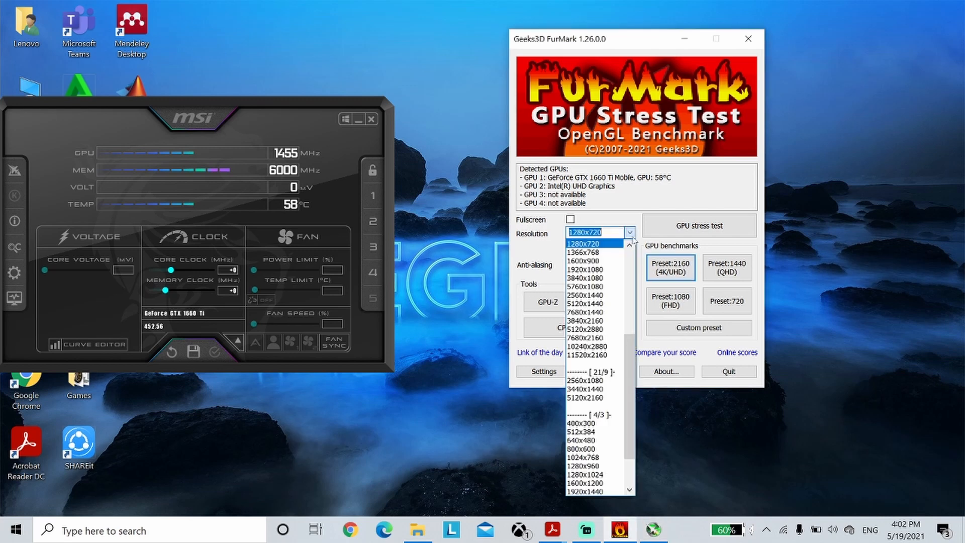
click(602, 270)
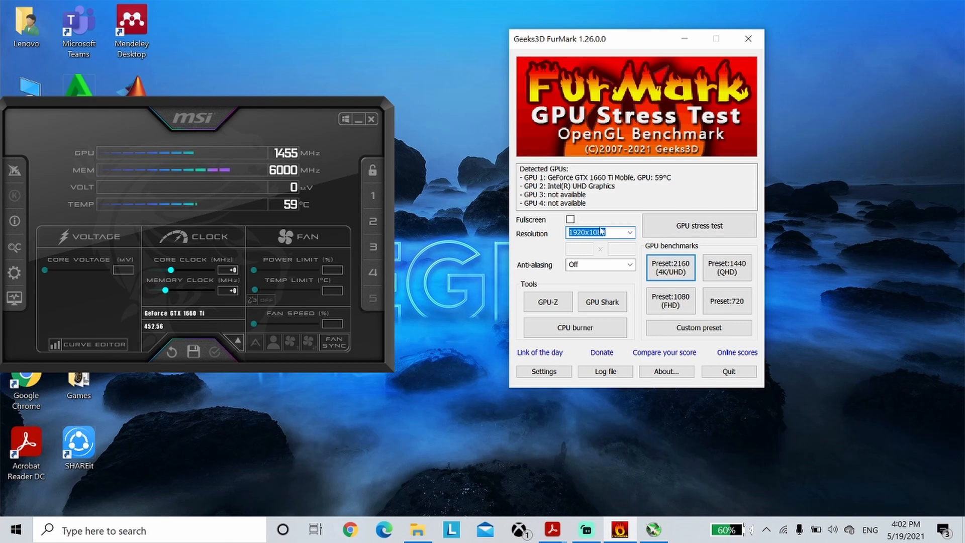
click(629, 264)
click(623, 303)
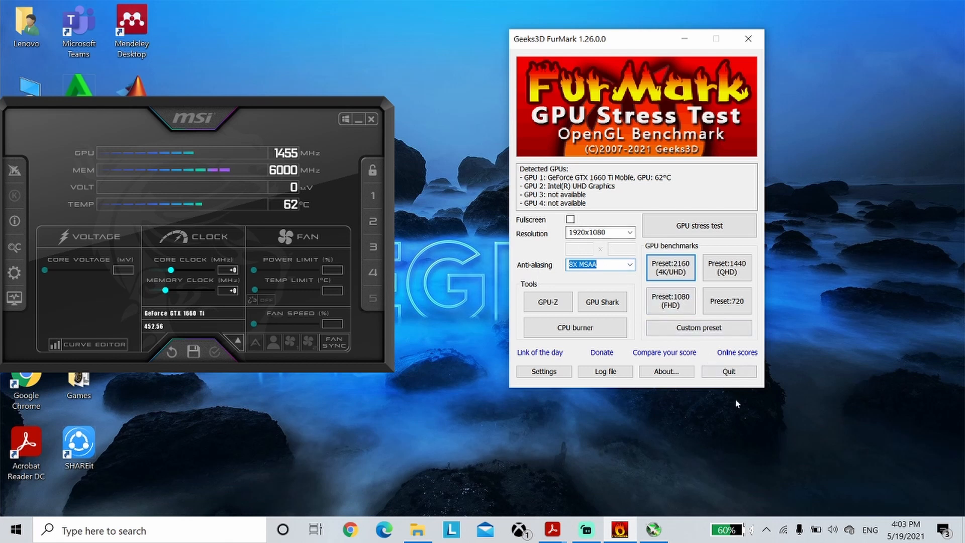
Start the FurMark GPU stress test and position its render window beside MSI Afterburner so both can be seen.
click(715, 231)
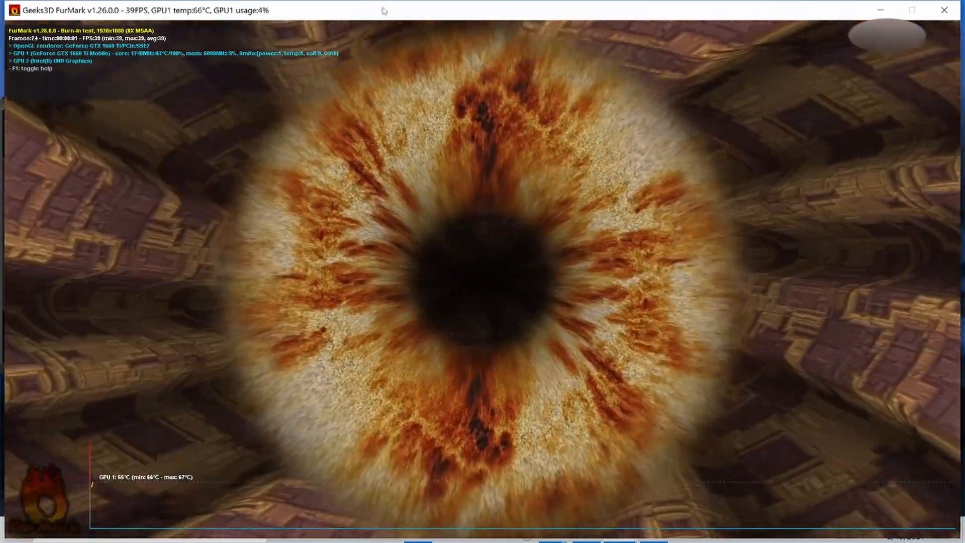
drag(405, 7, 781, 12)
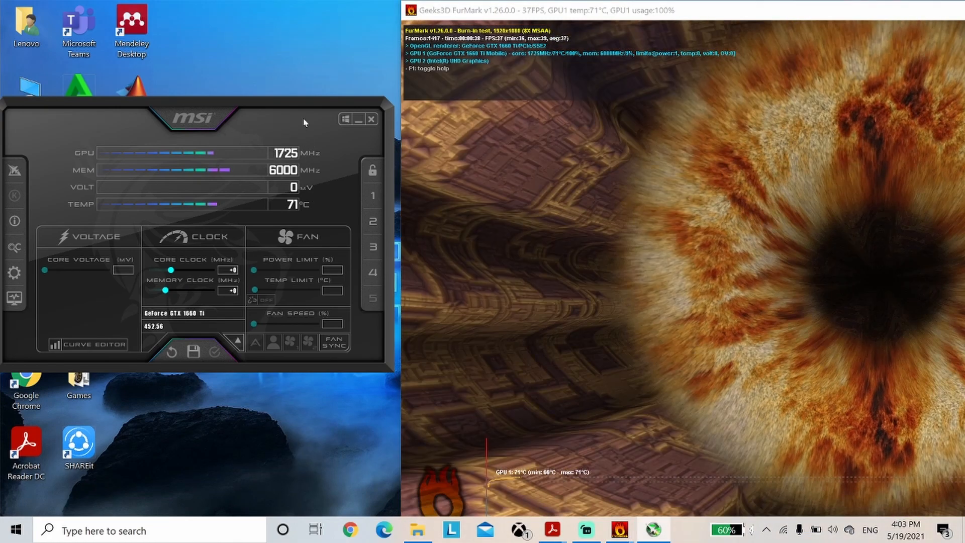
drag(255, 155, 271, 145)
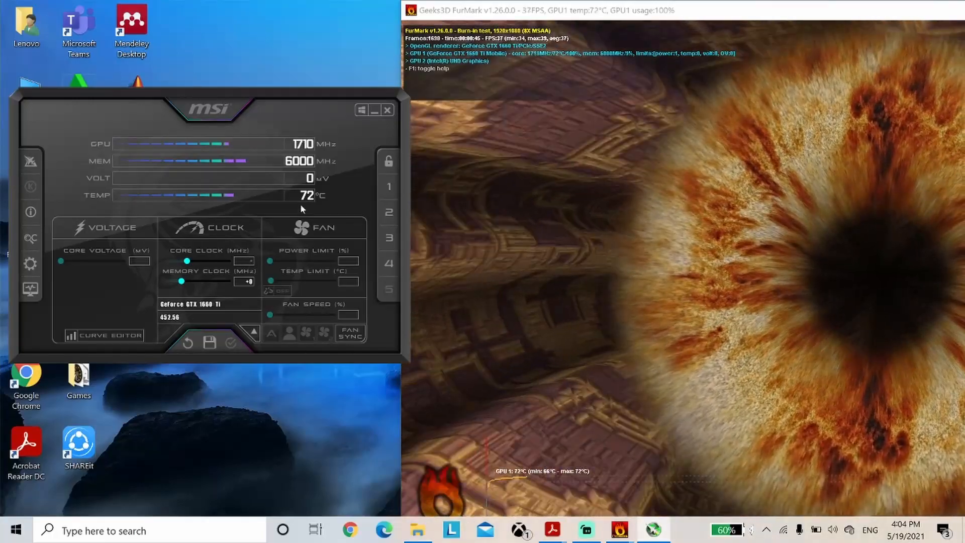
Raise the GPU core clock offset in MSI Afterburner first to +50 MHz and further to +65 MHz, applying the change.
text(50)
key(Return)
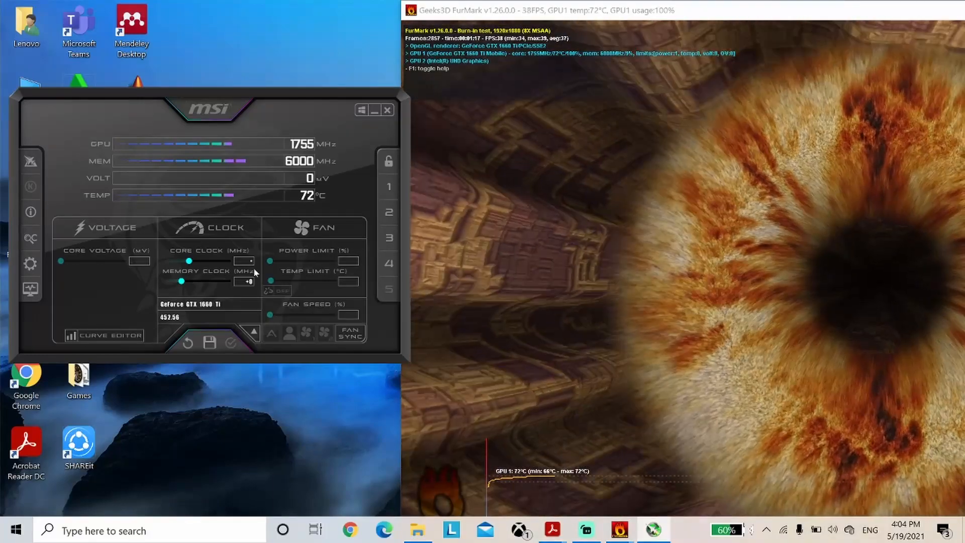
text(65)
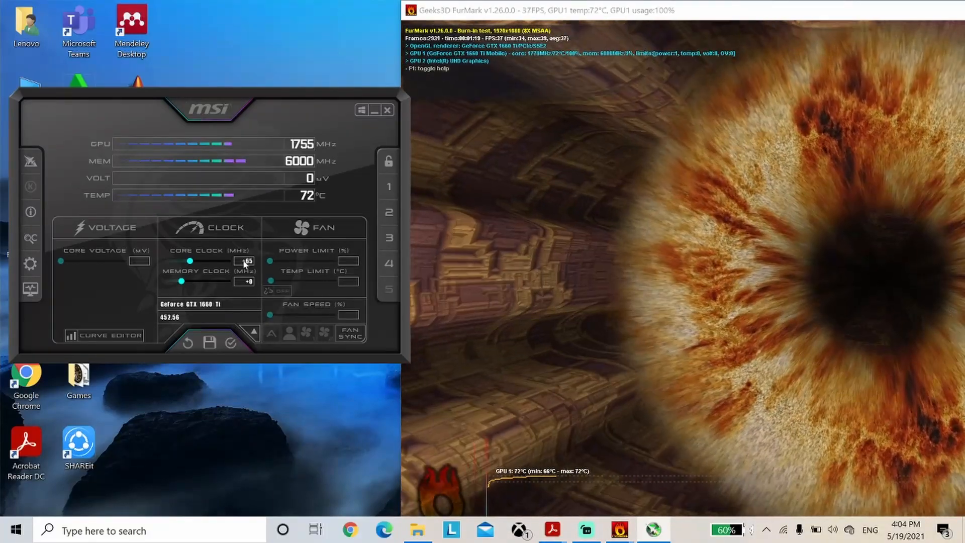
key(Return)
click(231, 343)
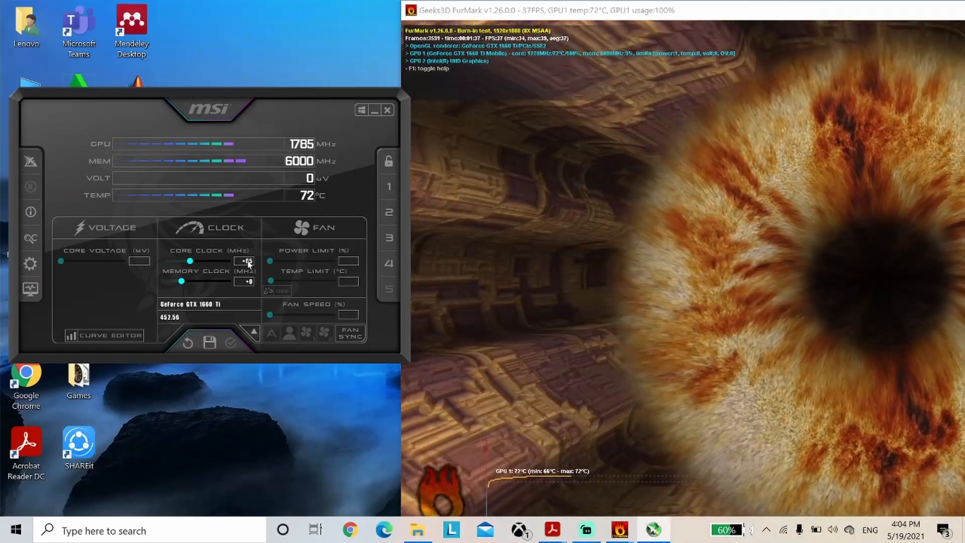
Raise the GPU core clock offset to +130 MHz and the memory clock offset to +100 MHz, applying the changes.
mouse_move(248, 264)
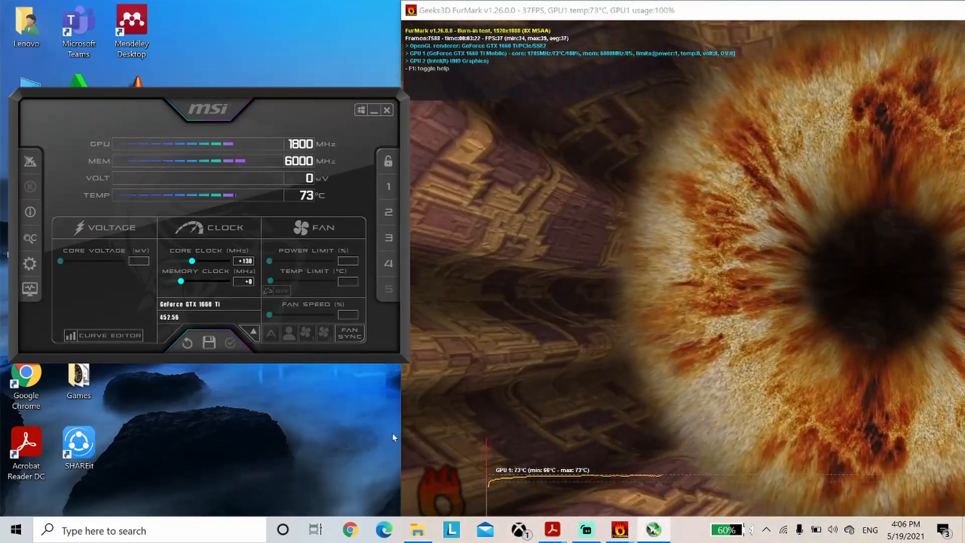
mouse_move(576, 532)
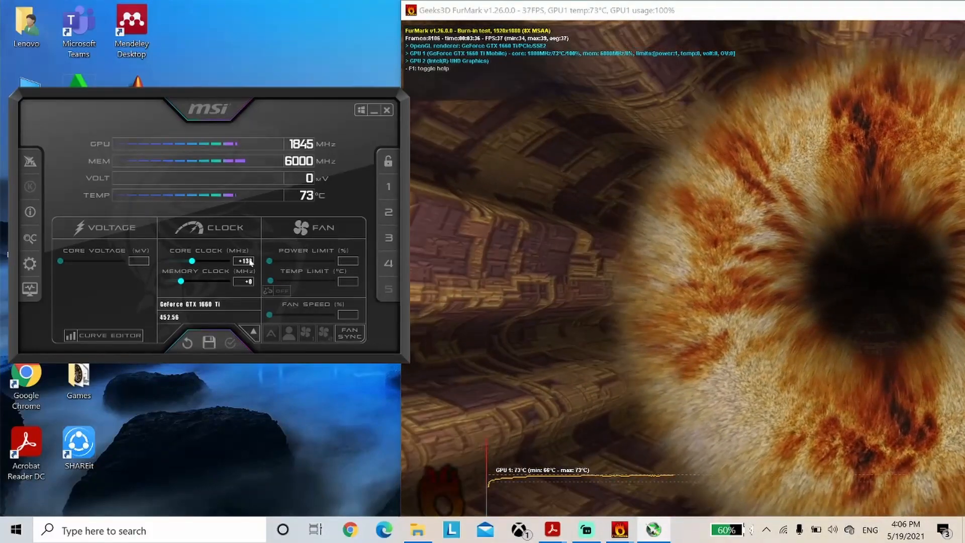
mouse_move(250, 262)
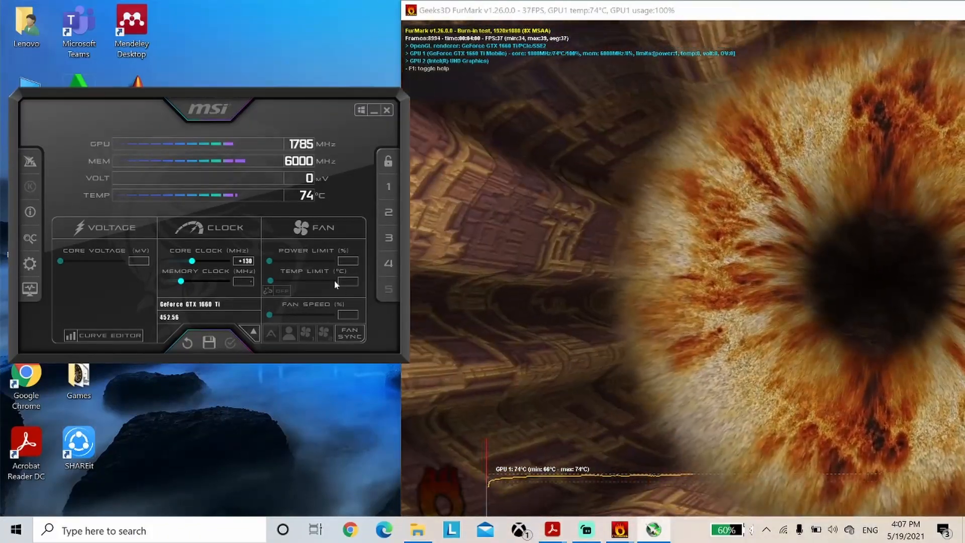
key(Return)
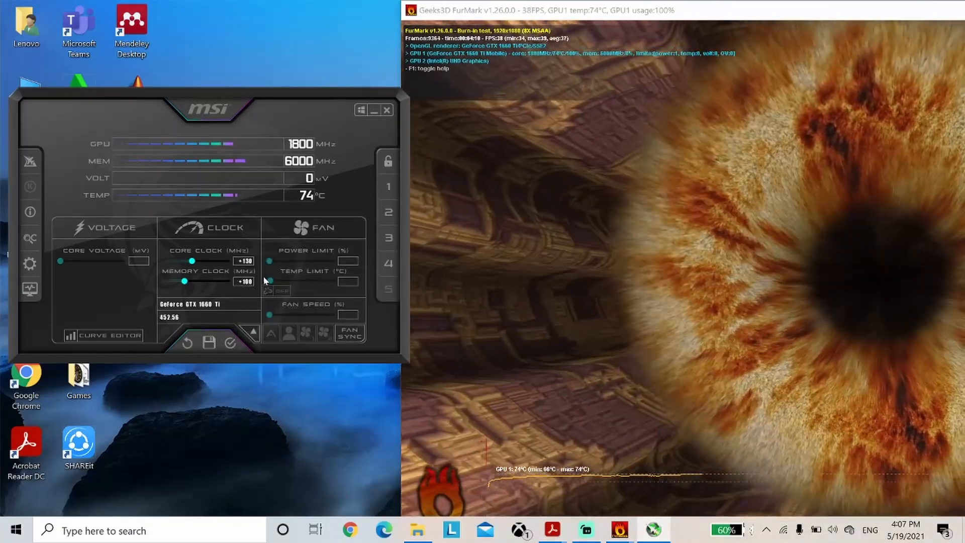
click(234, 342)
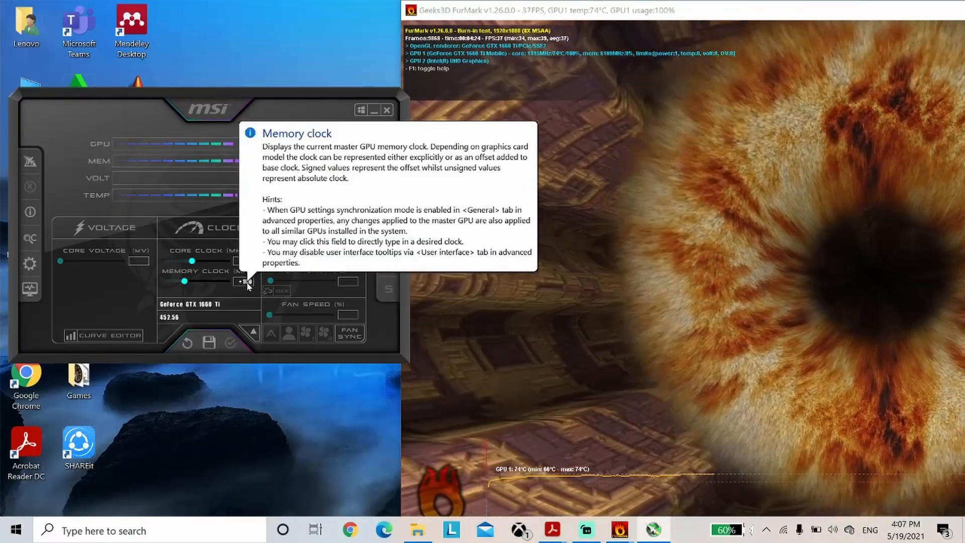
Raise the memory clock offset further to +400 MHz and apply it while the stress test keeps running.
click(246, 281)
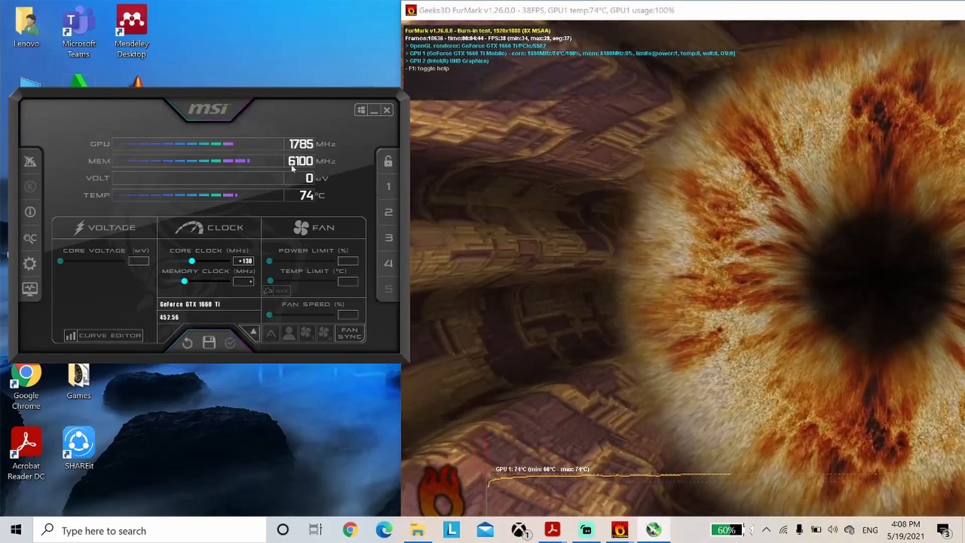
mouse_move(592, 536)
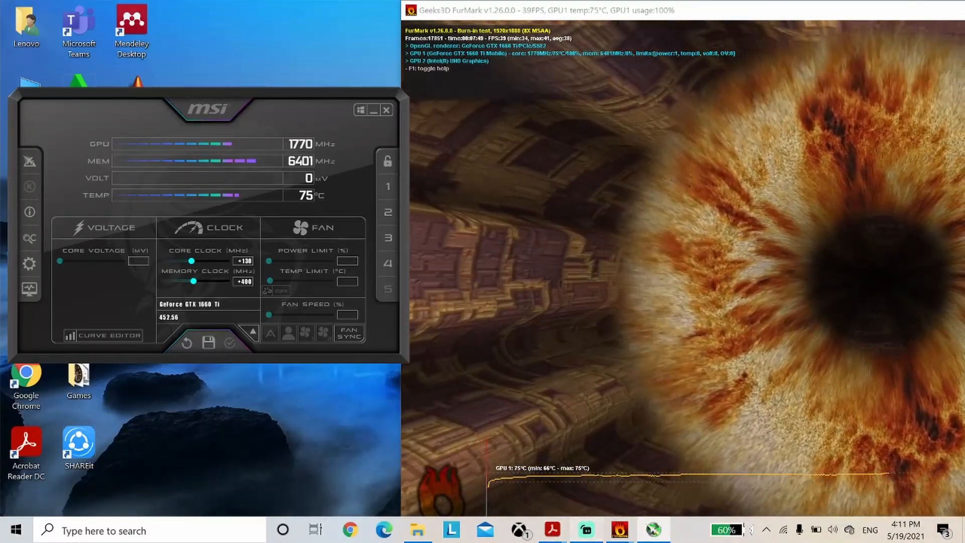
click(587, 529)
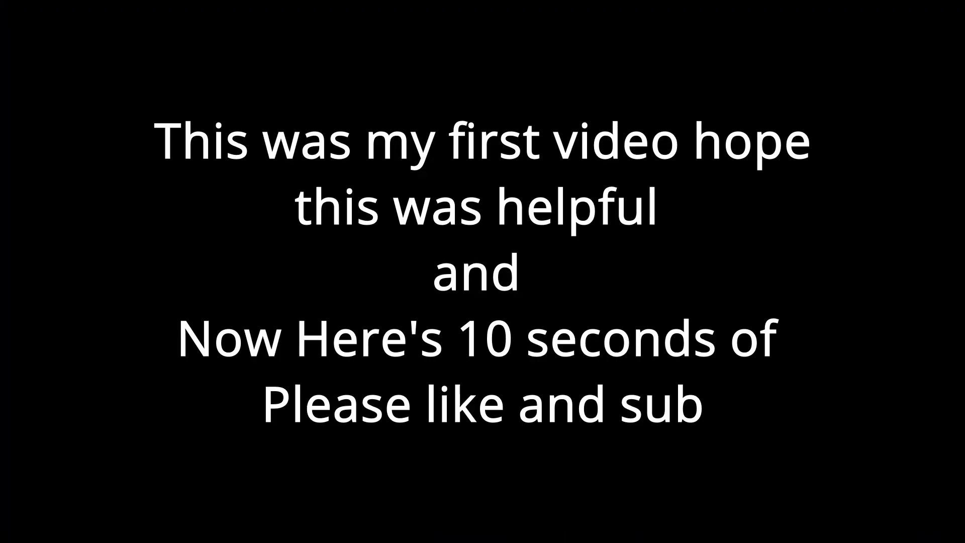